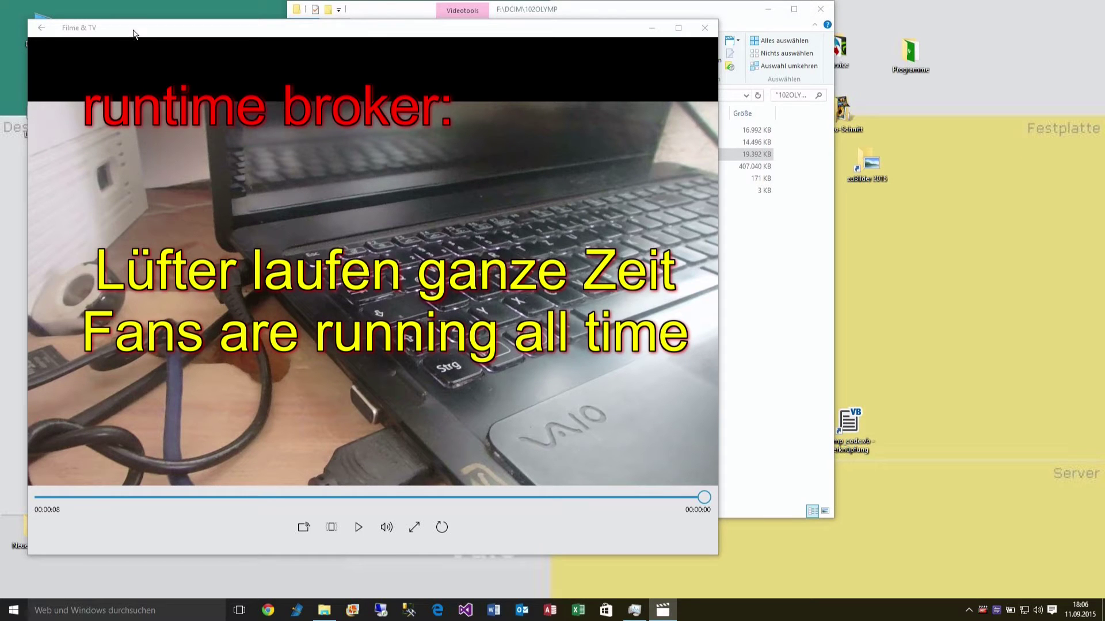
Play the laptop clip in Filme & TV to 00:00:01, pause it, and close the player.
left_click_drag(134, 33, 108, 17)
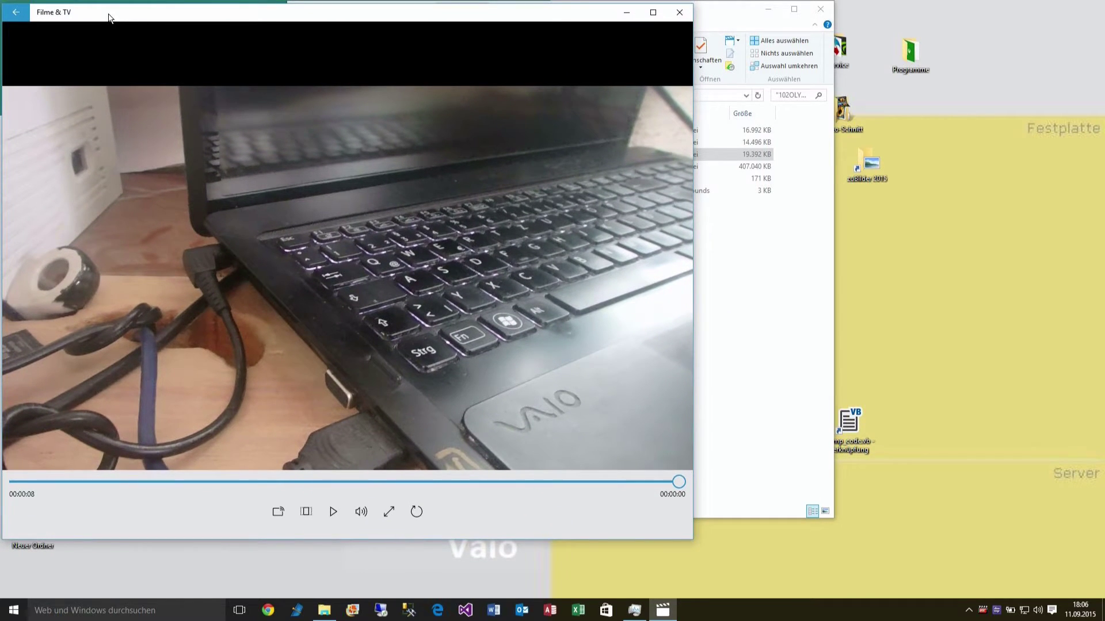
left_click(333, 512)
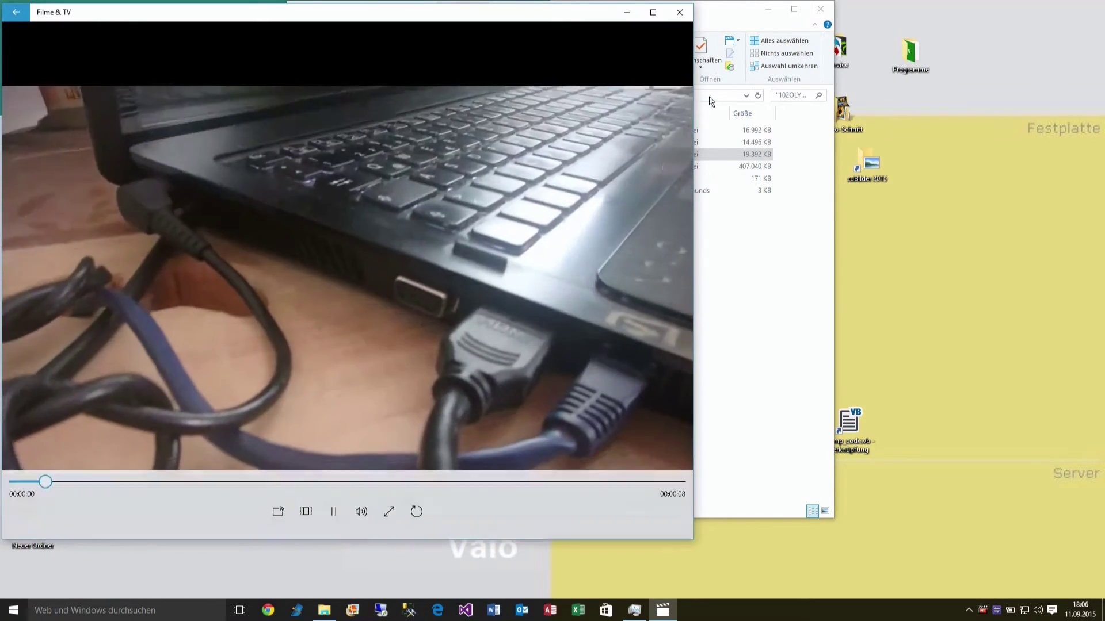
left_click(333, 511)
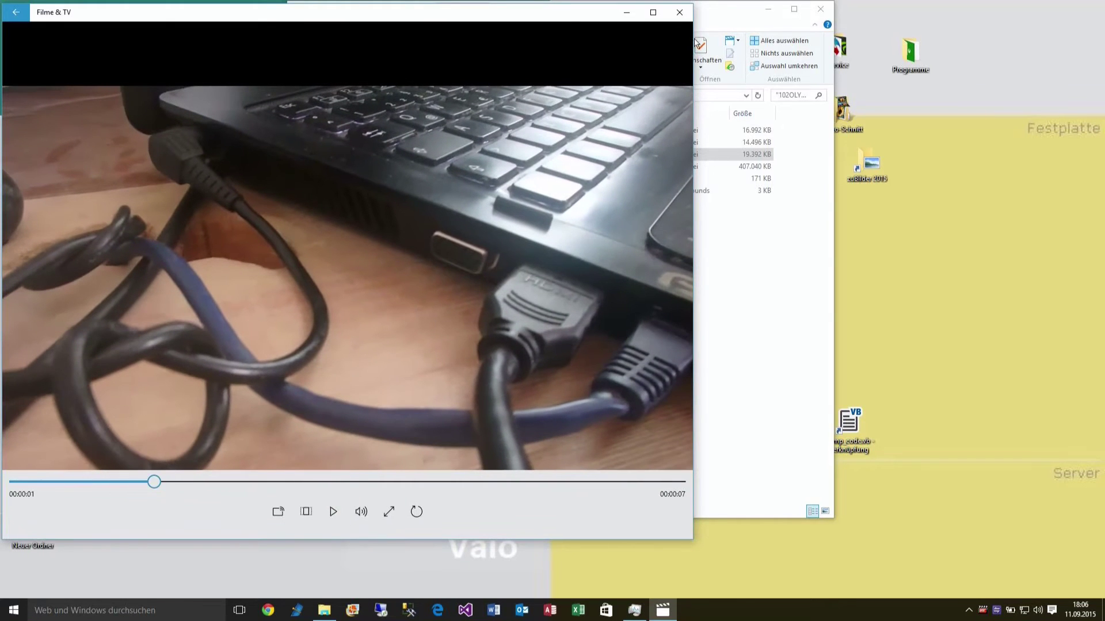
left_click(680, 12)
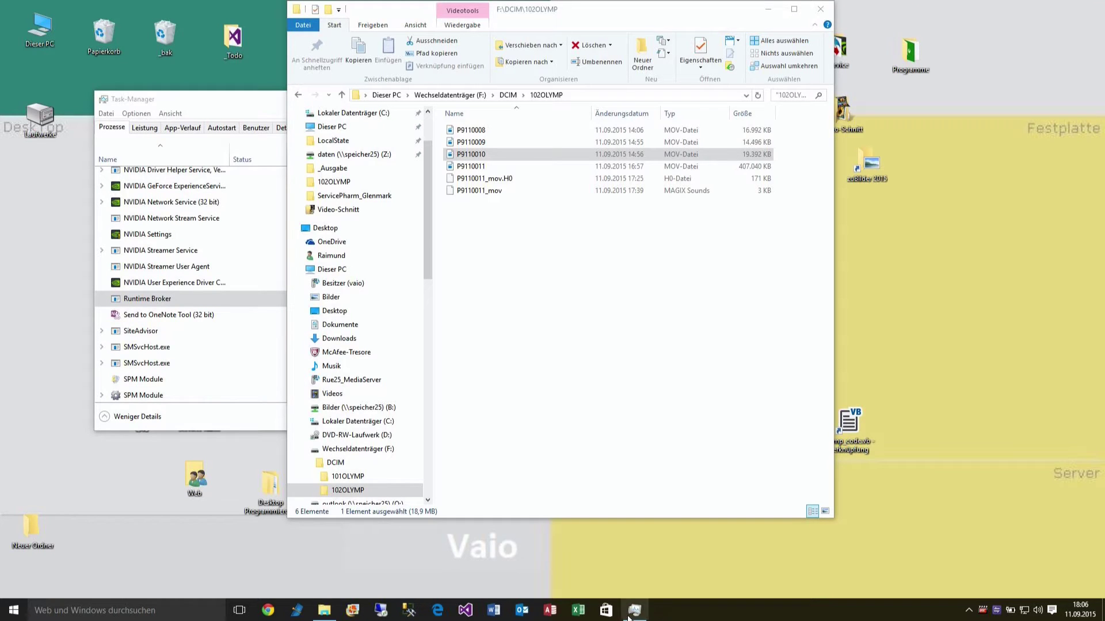
Launch Task Manager from the taskbar's context menu.
right_click(666, 617)
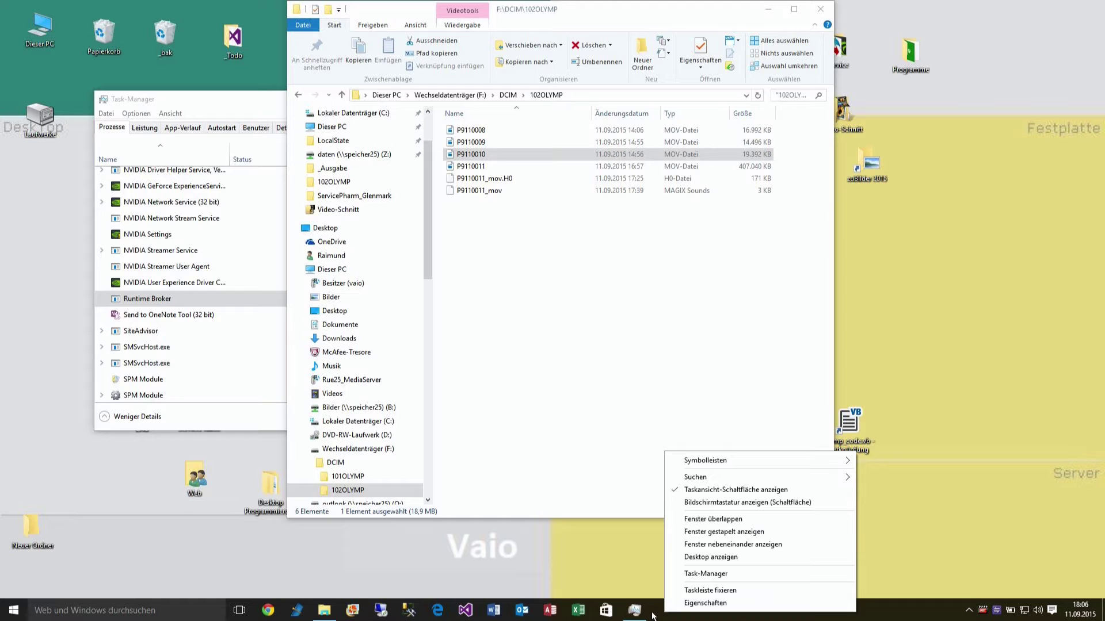
left_click(688, 574)
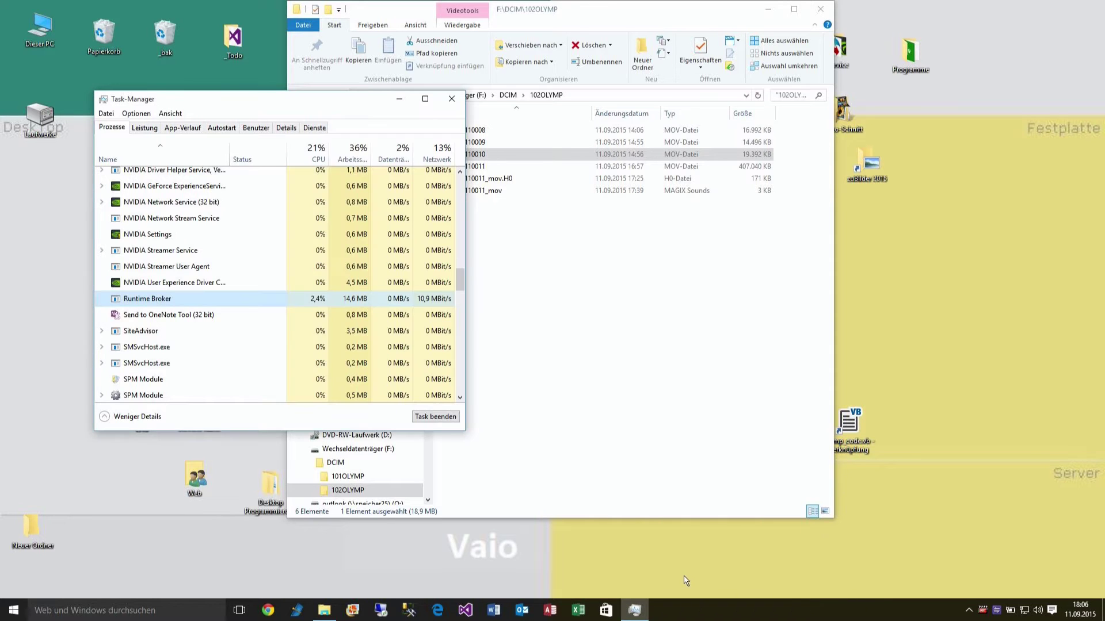
scroll(167, 218, "up", 15)
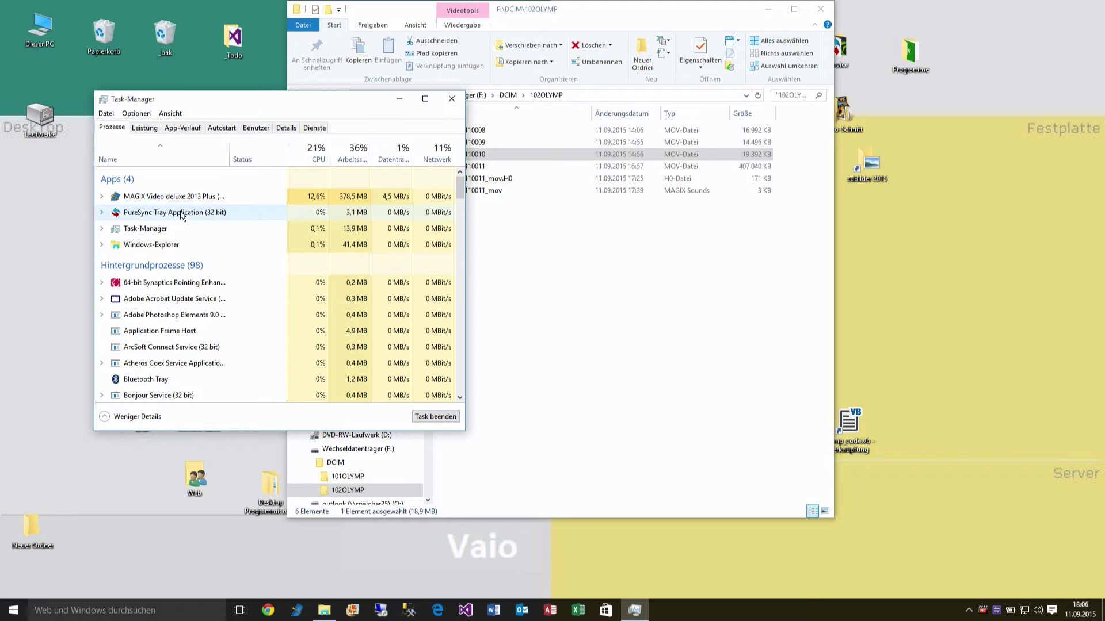
Sort processes by name and locate Runtime Broker at 2,0% CPU and 14,6 MB.
left_click(166, 161)
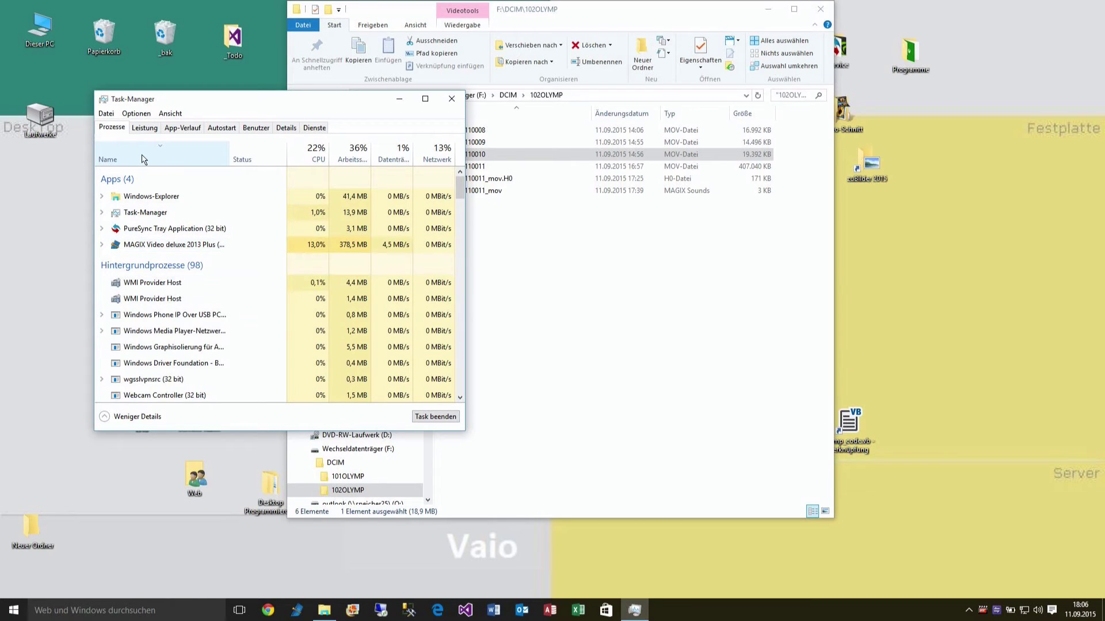
left_click(143, 161)
scroll(173, 317, "down", 20)
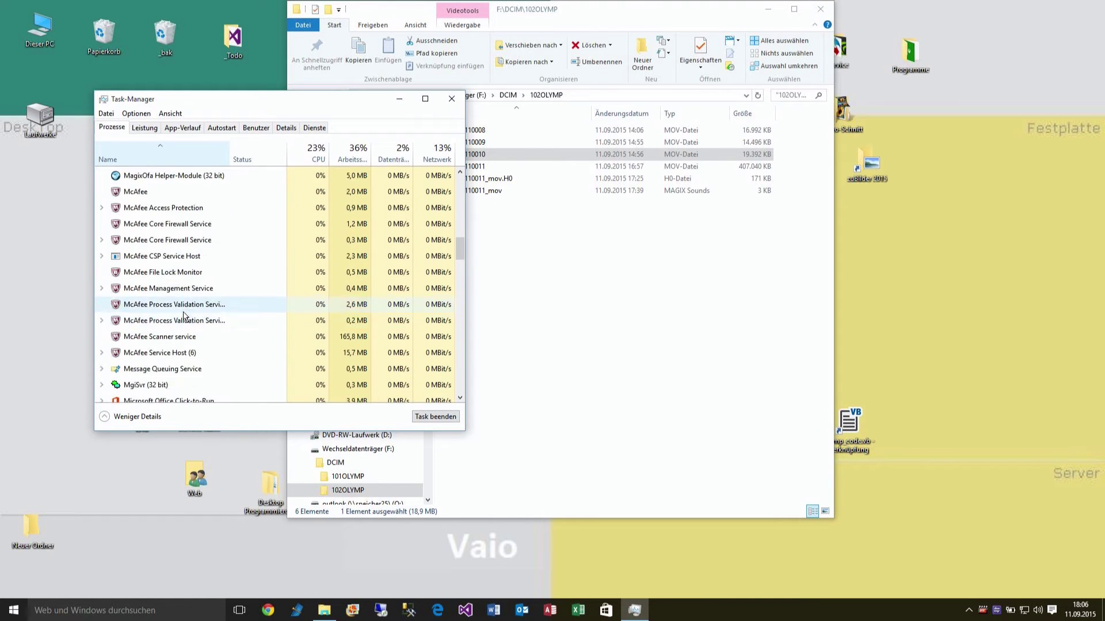
scroll(183, 315, "down", 15)
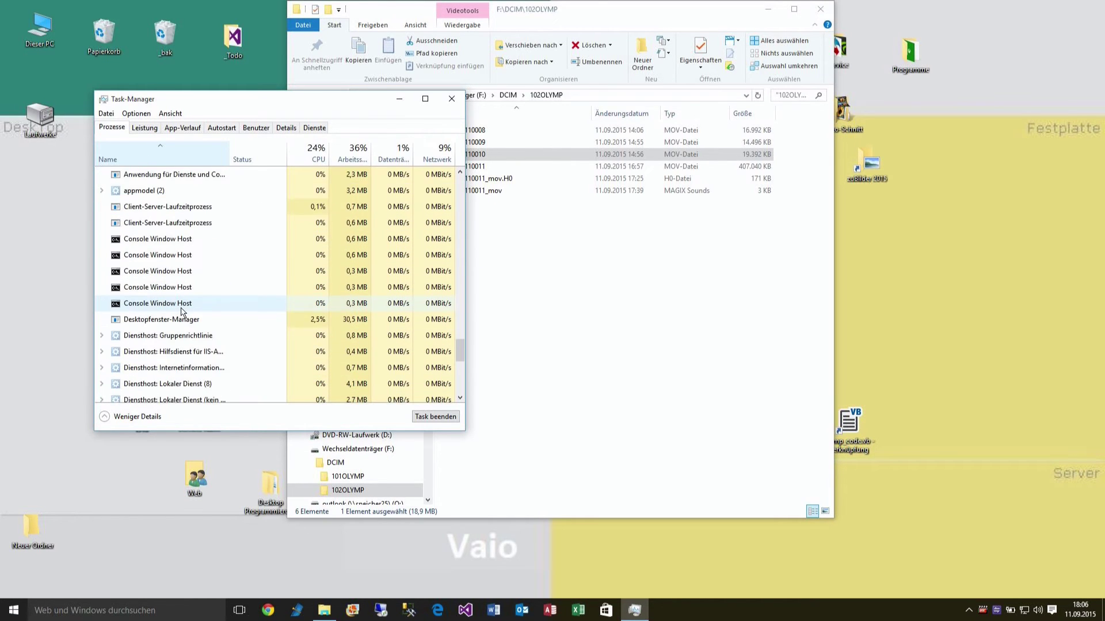
scroll(181, 312, "down", 3)
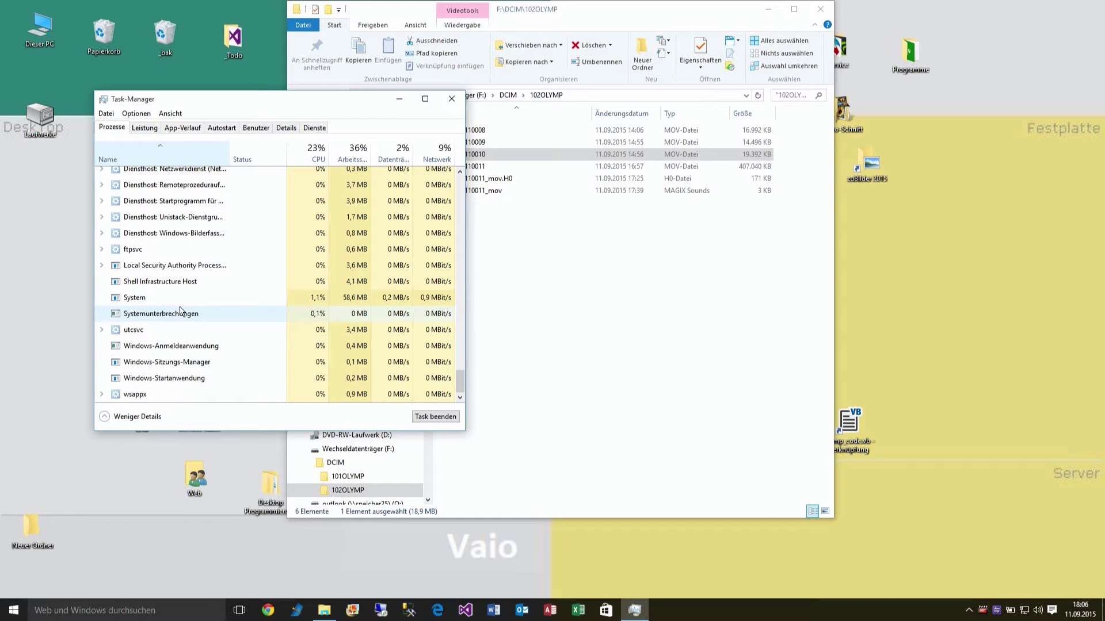
scroll(180, 311, "up", 8)
scroll(181, 310, "up", 3)
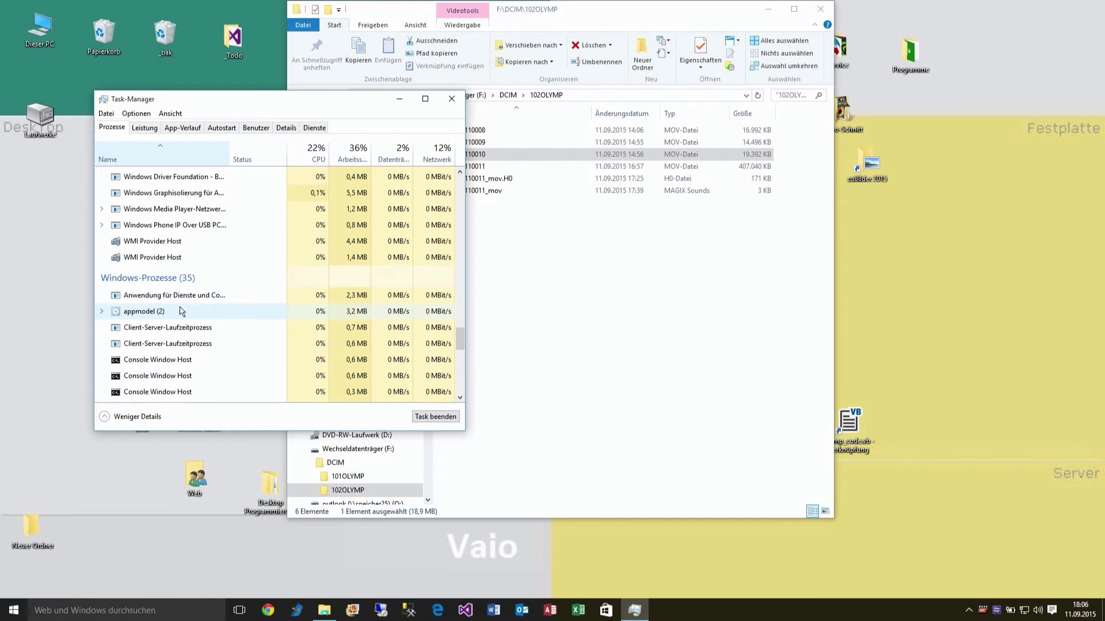
scroll(180, 311, "up", 4)
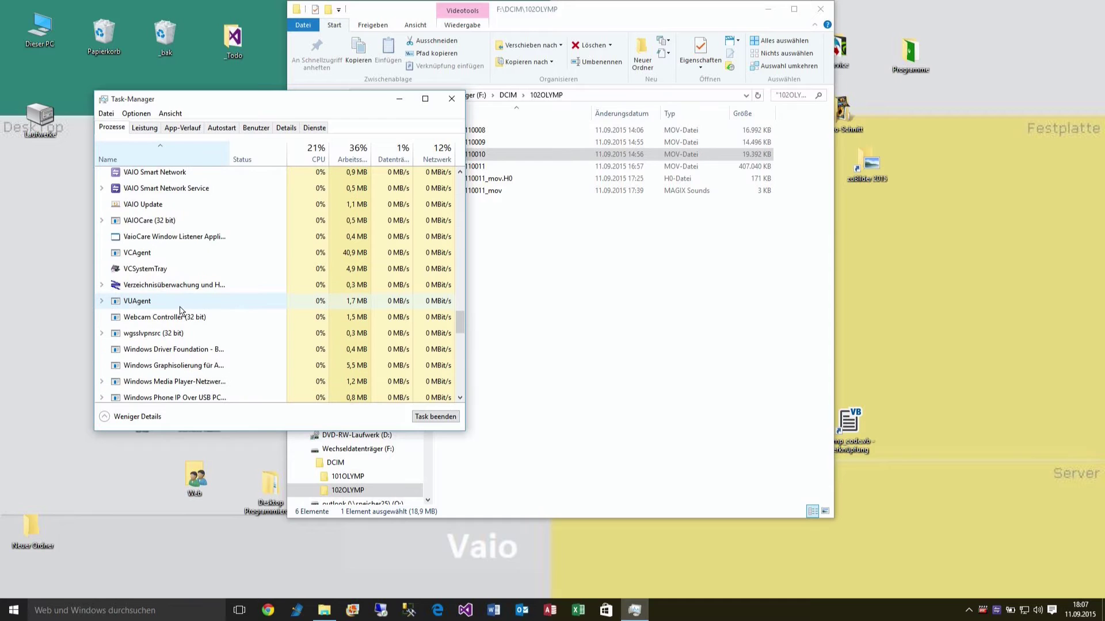
scroll(180, 311, "up", 5)
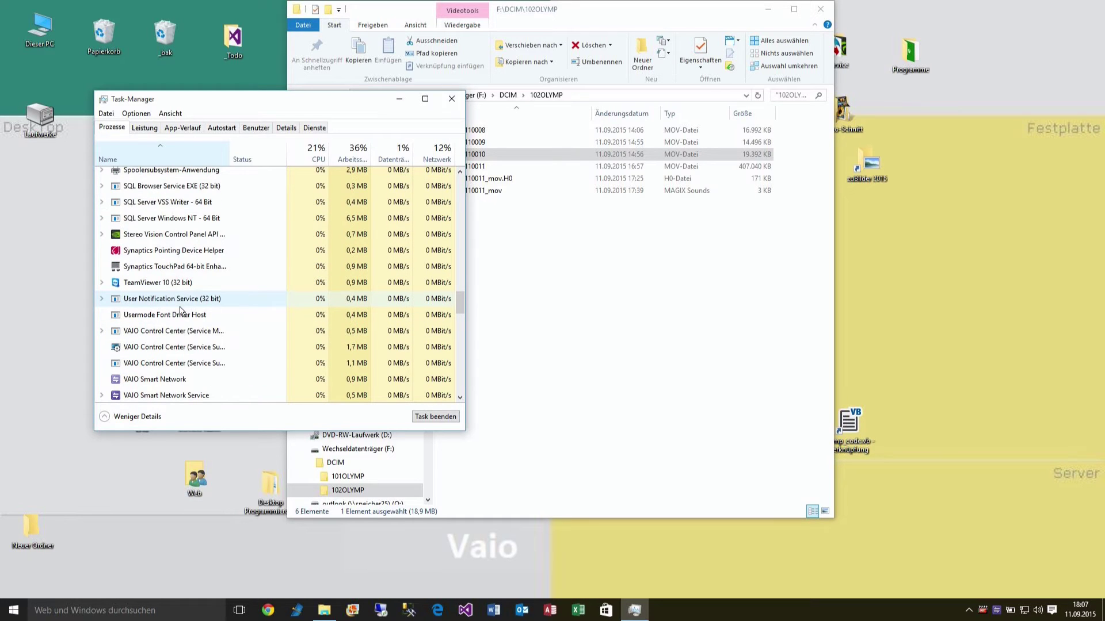
scroll(181, 311, "up", 4)
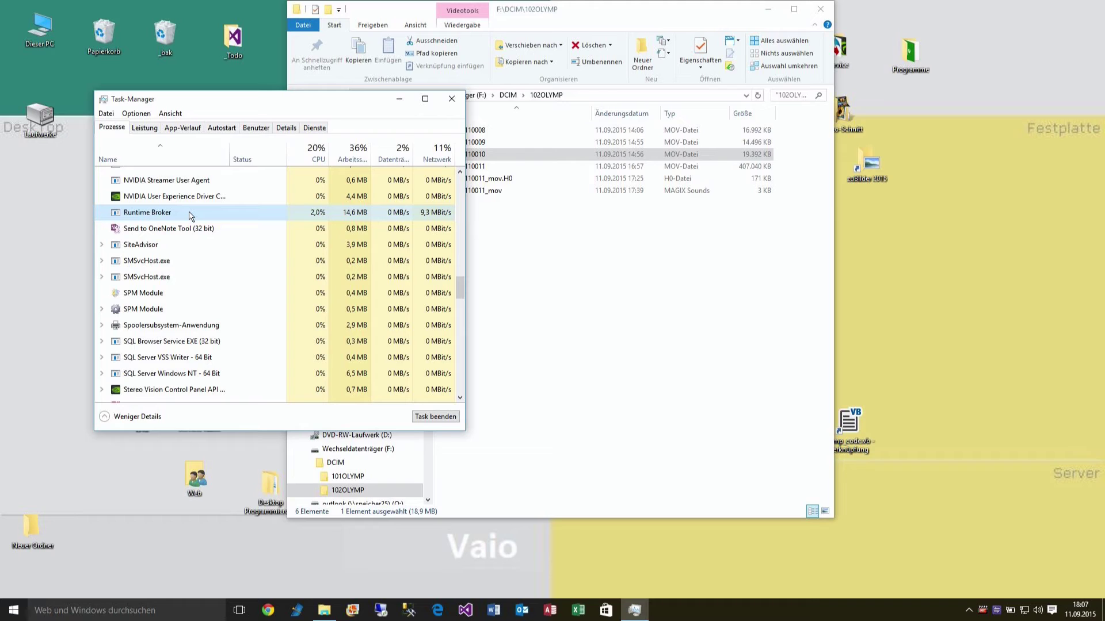
Check Runtime Broker's row and context menu at 0% CPU, then close Task Manager.
left_click(191, 216)
scroll(191, 215, "down", 1)
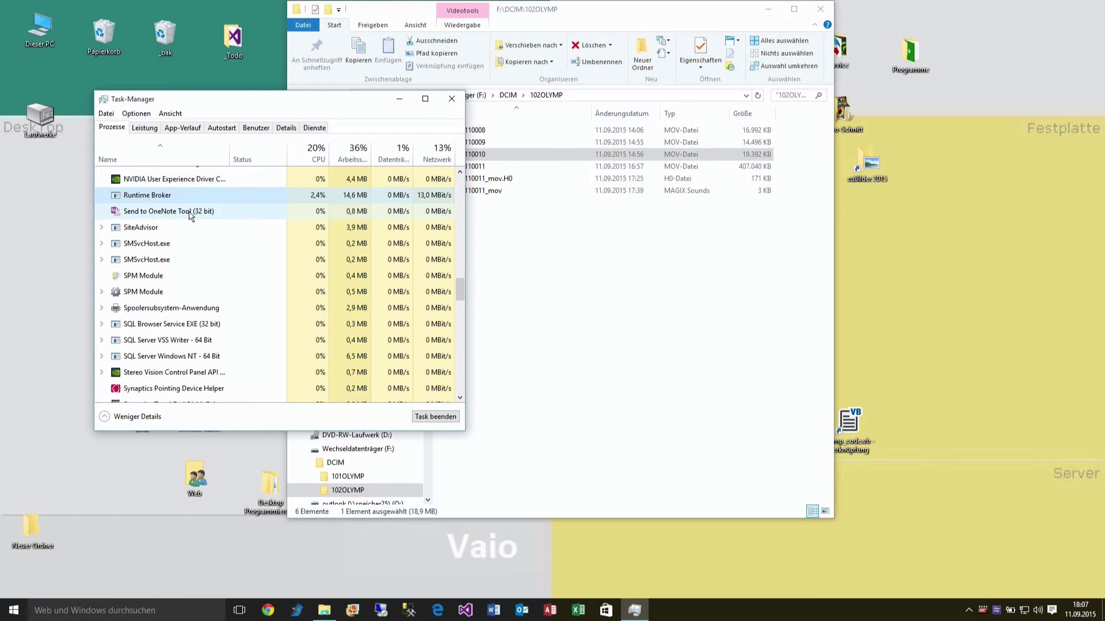
right_click(142, 199)
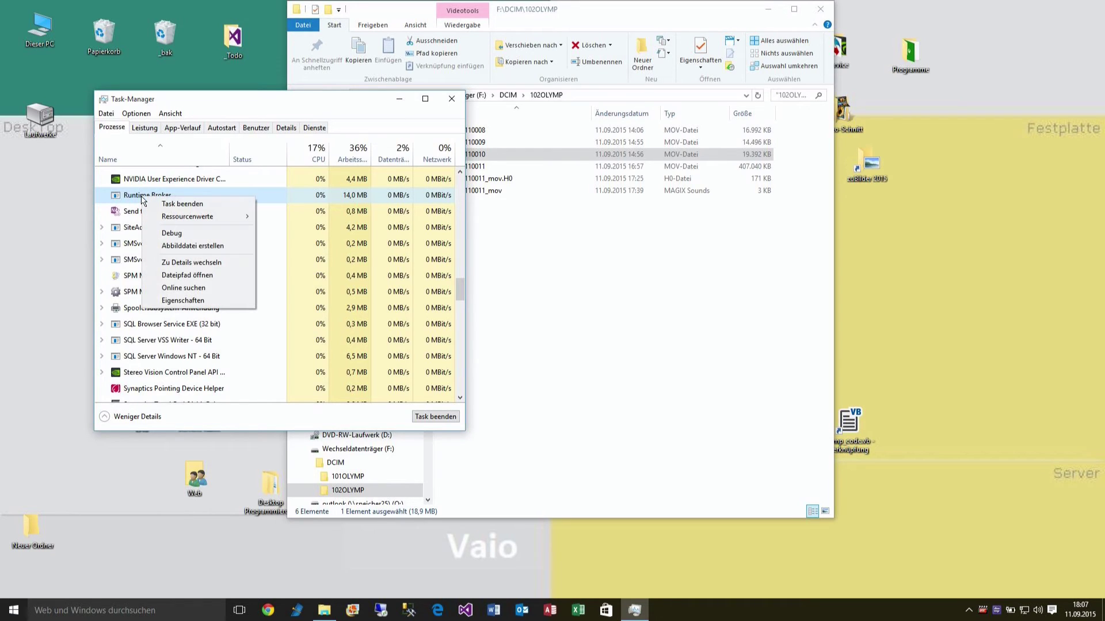
left_click(452, 100)
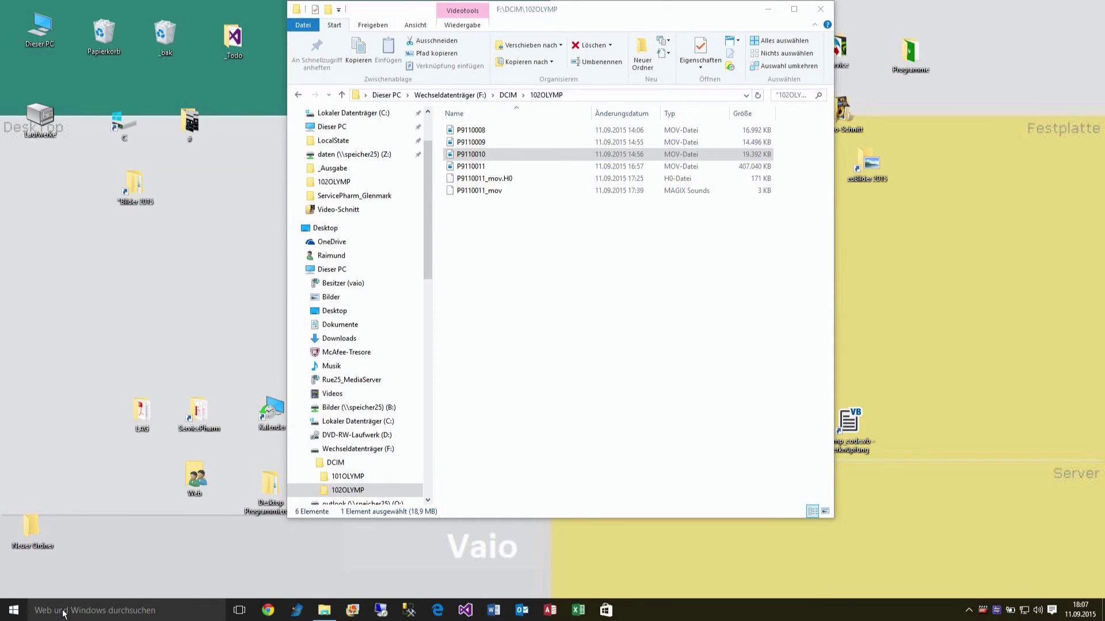
Search 'bena' and open 'Einstellungen für Benachrichtigungen und Aktionen'.
left_click(63, 613)
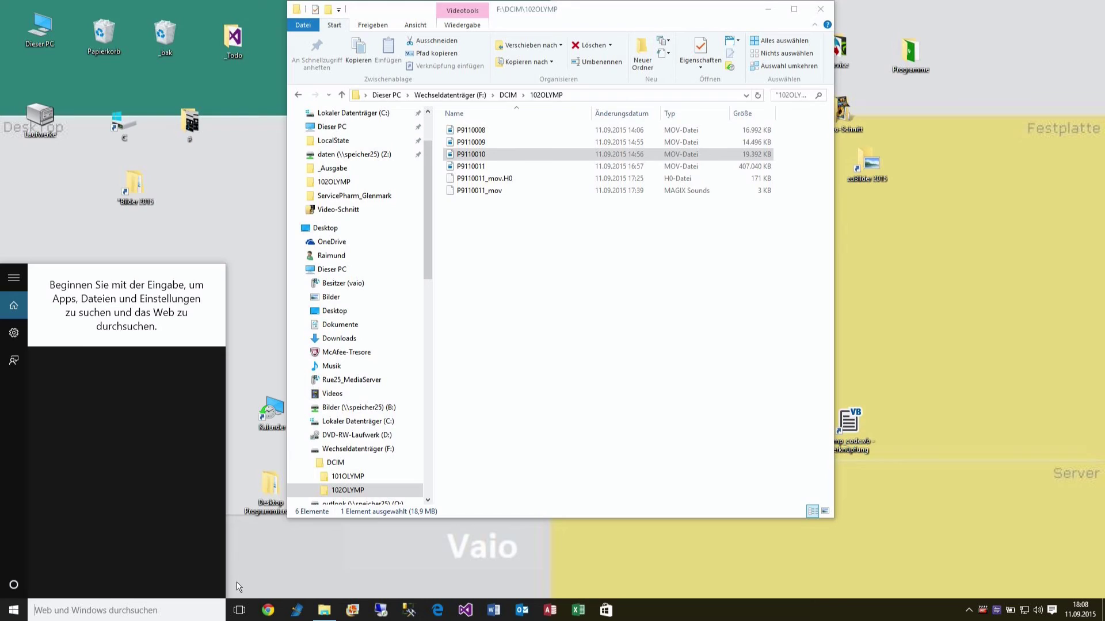
type("benac")
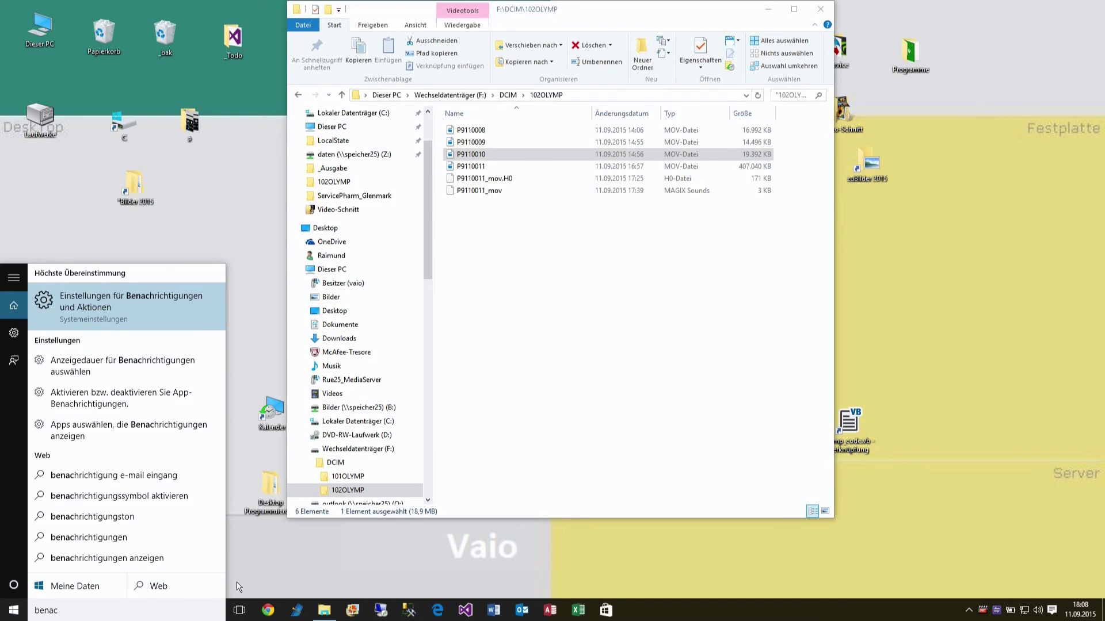
left_click(102, 402)
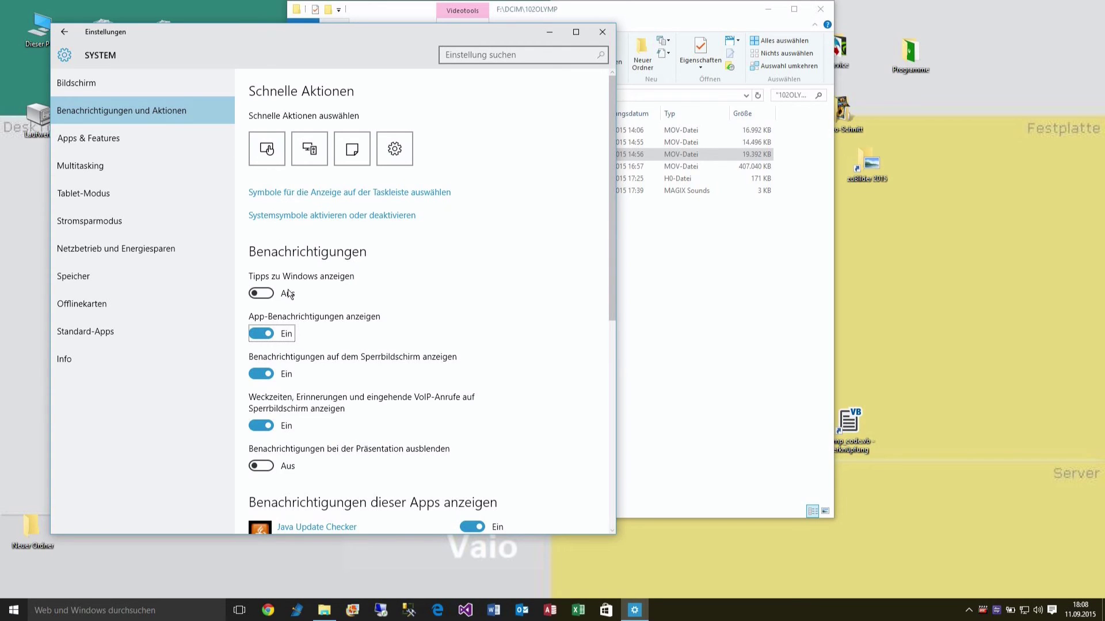
Leave 'Tipps zu Windows anzeigen' at Aus, make the Settings window taller, and minimize it.
left_click(262, 296)
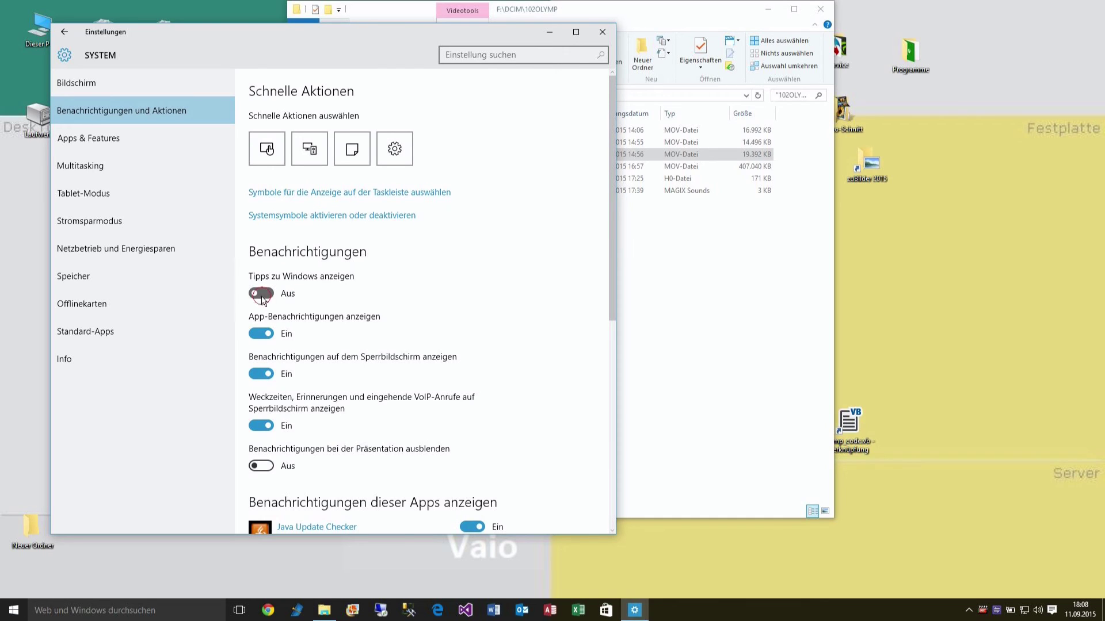
left_click(263, 293)
left_click(264, 297)
left_click_drag(264, 297, 266, 297)
left_click_drag(234, 535, 235, 553)
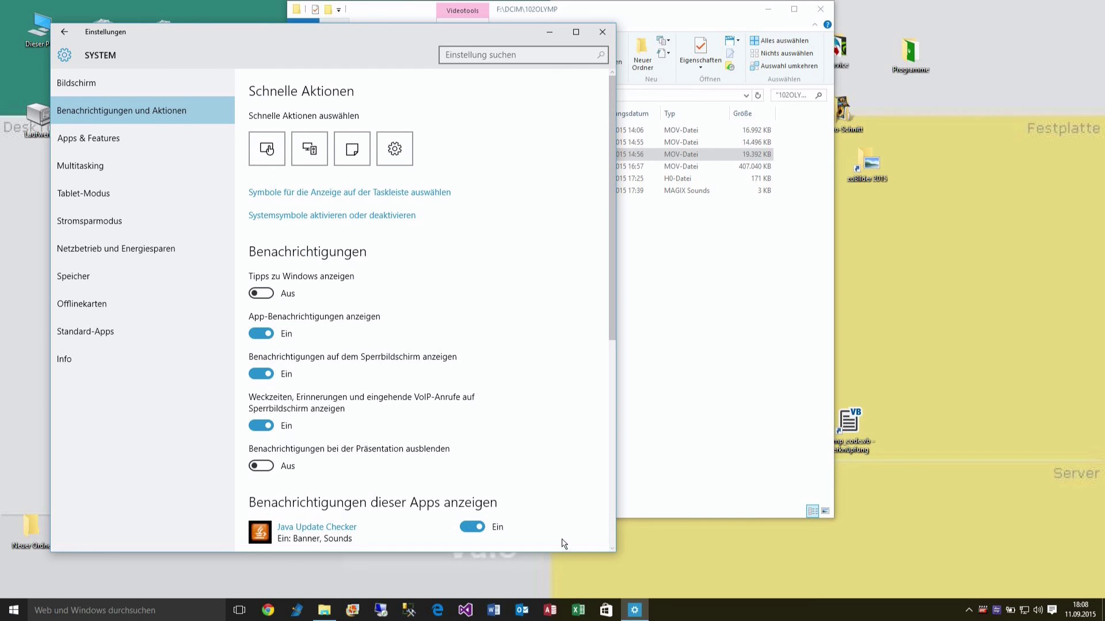
left_click(633, 615)
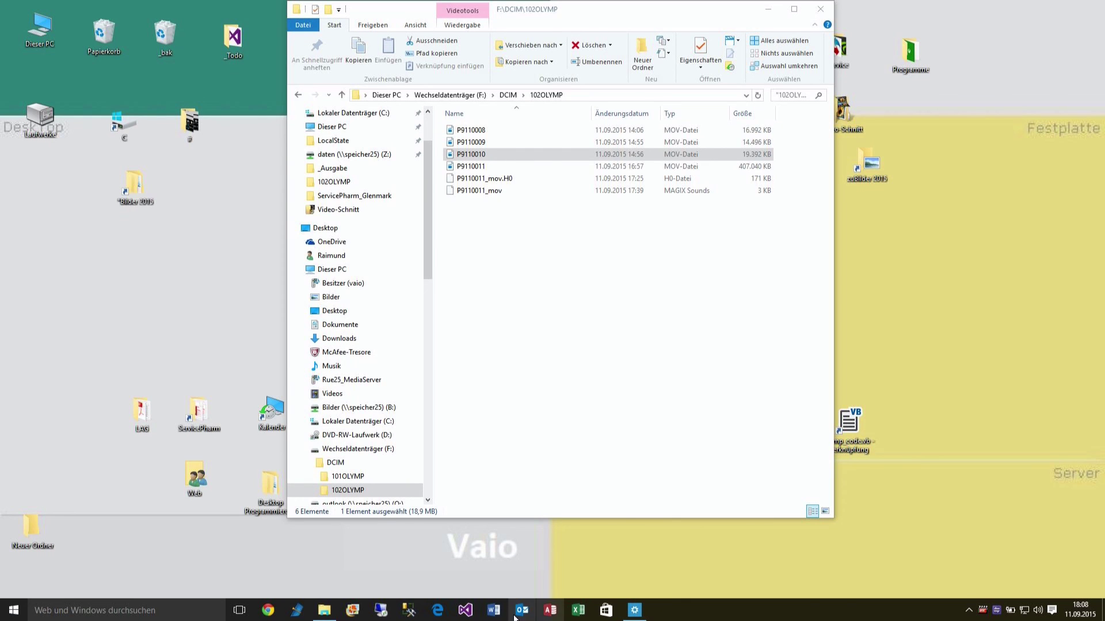
Recheck Runtime Broker at 0% CPU and 15,1 MB in Task Manager, close it, and select P9110011.
right_click(667, 614)
left_click(706, 574)
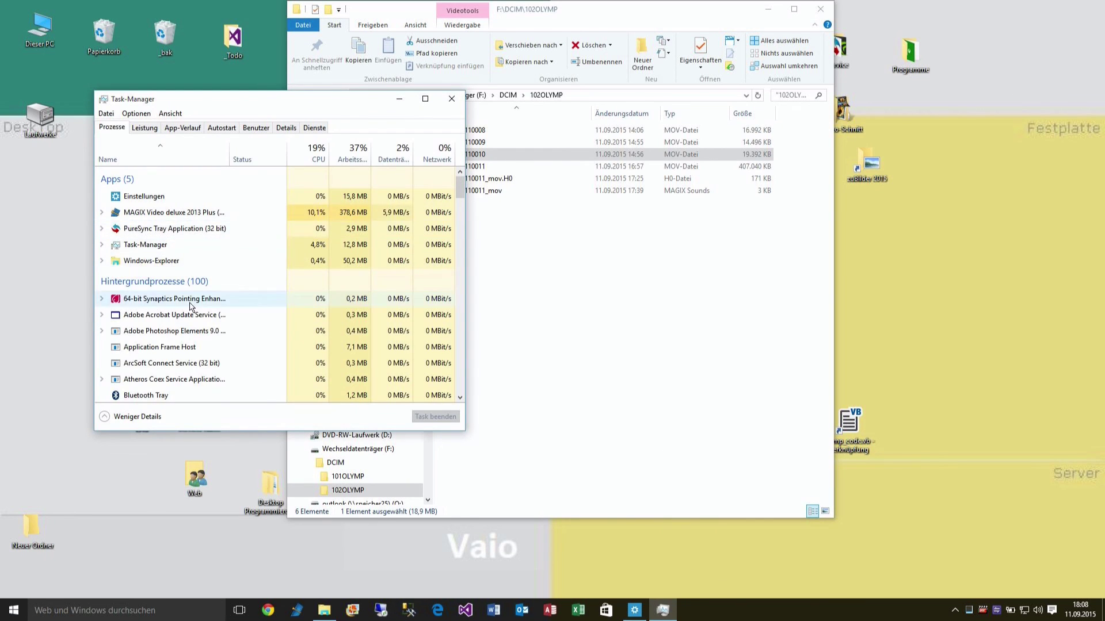
scroll(192, 308, "down", 13)
scroll(198, 304, "down", 10)
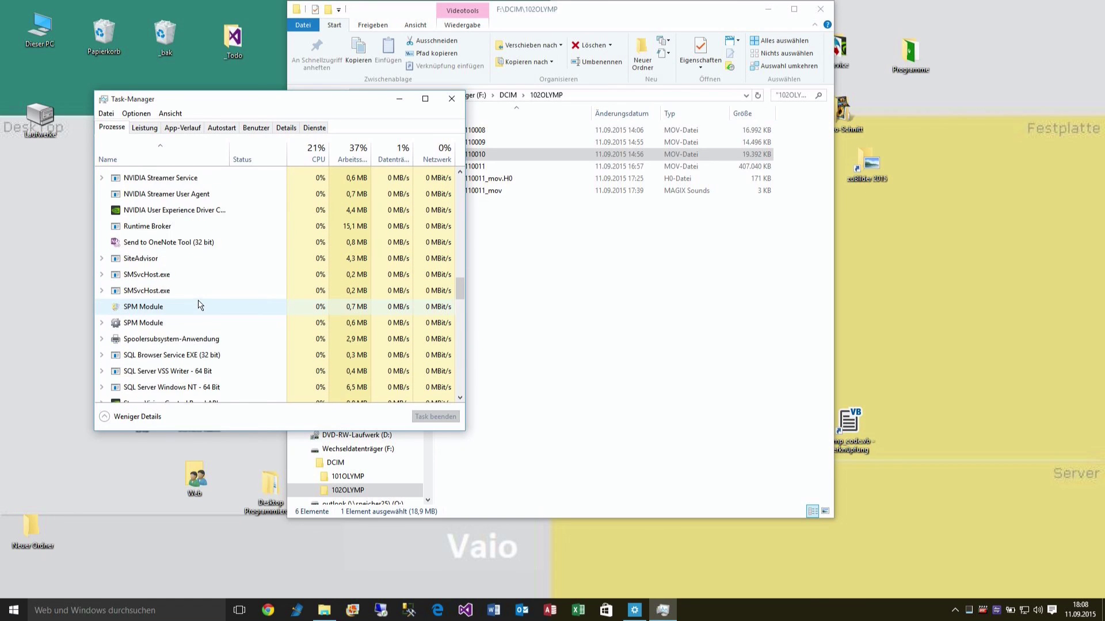
scroll(367, 371, "down", 3)
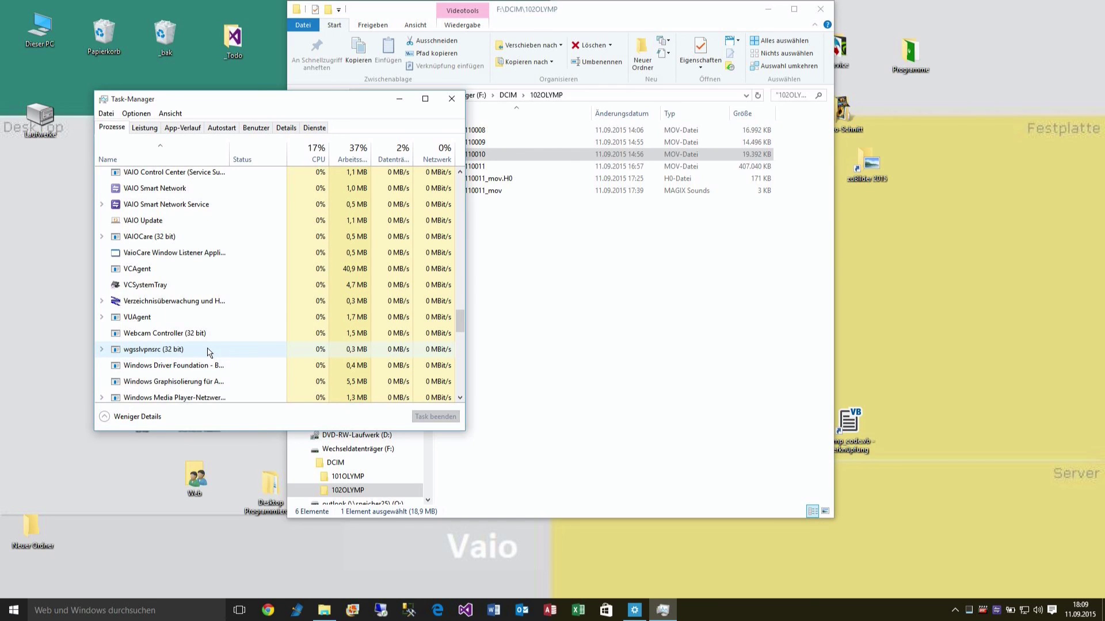
left_click(452, 101)
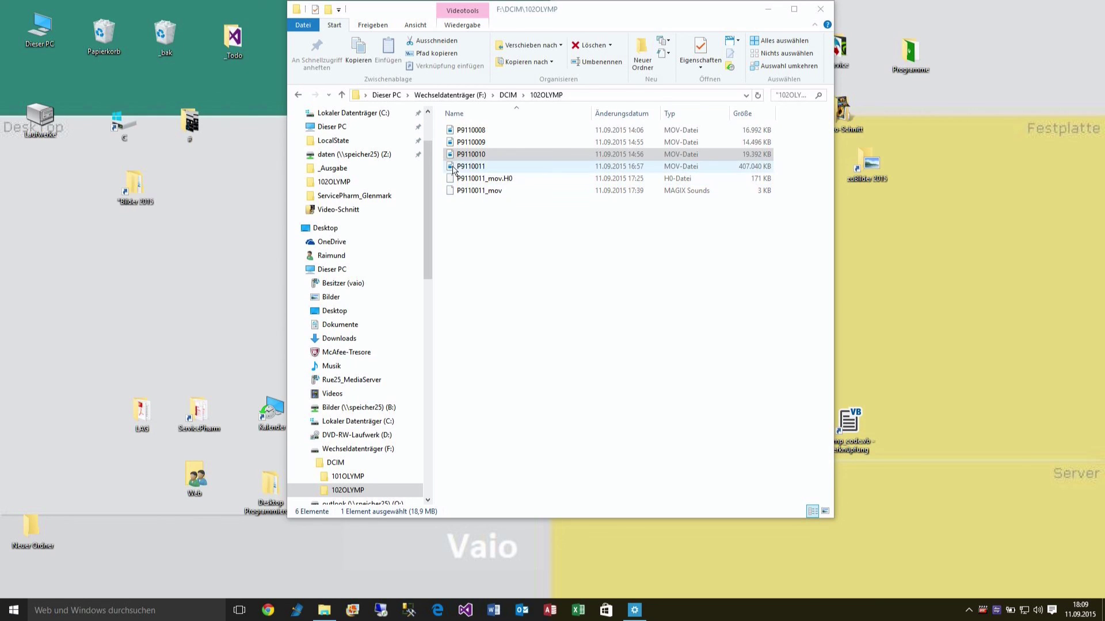
left_click(452, 167)
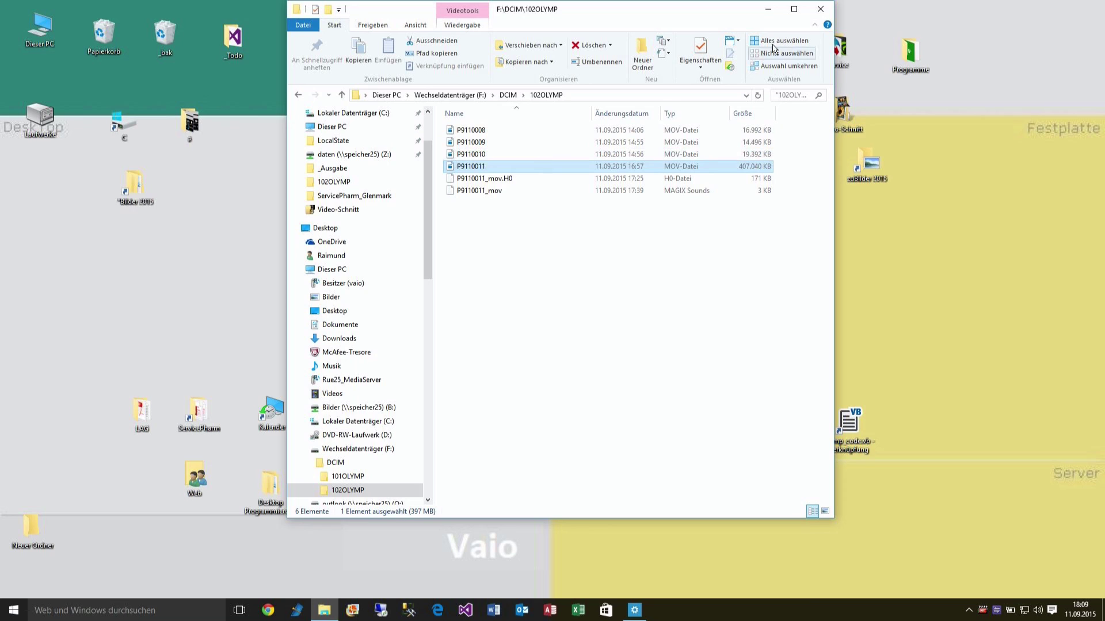